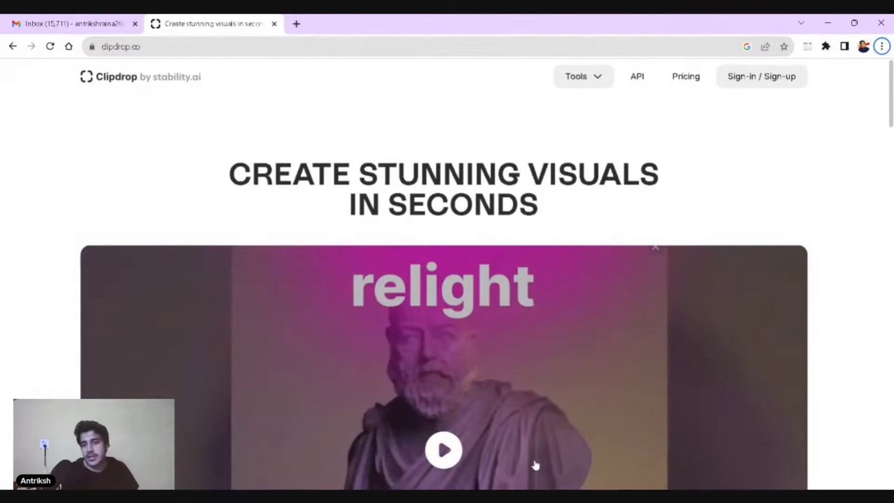
{"action": "scroll", "coordinate": [511, 387], "scroll_direction": "down", "scroll_amount": 4}
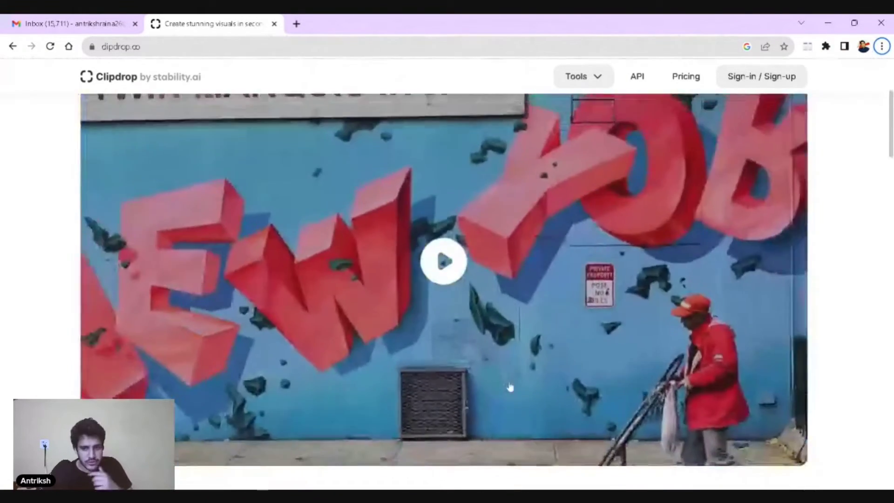
{"action": "scroll", "coordinate": [510, 387], "scroll_direction": "down", "scroll_amount": 10}
{"action": "mouse_move", "coordinate": [177, 265]}
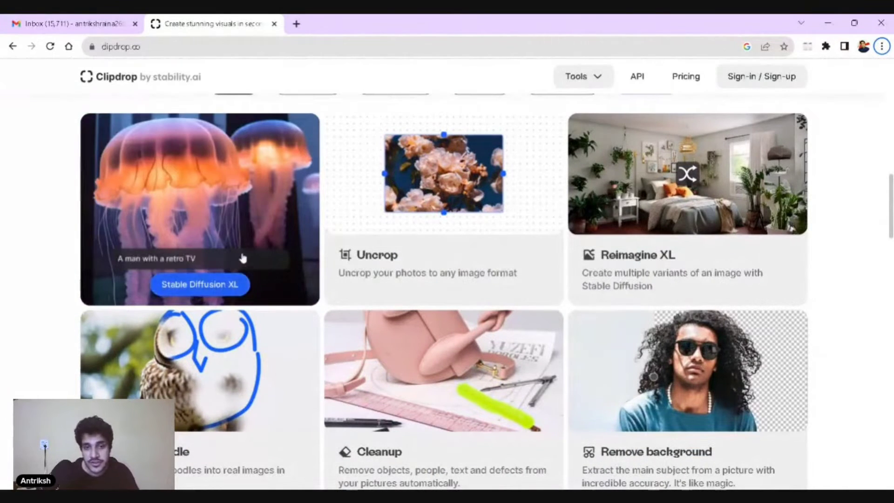
{"action": "mouse_move", "coordinate": [454, 226]}
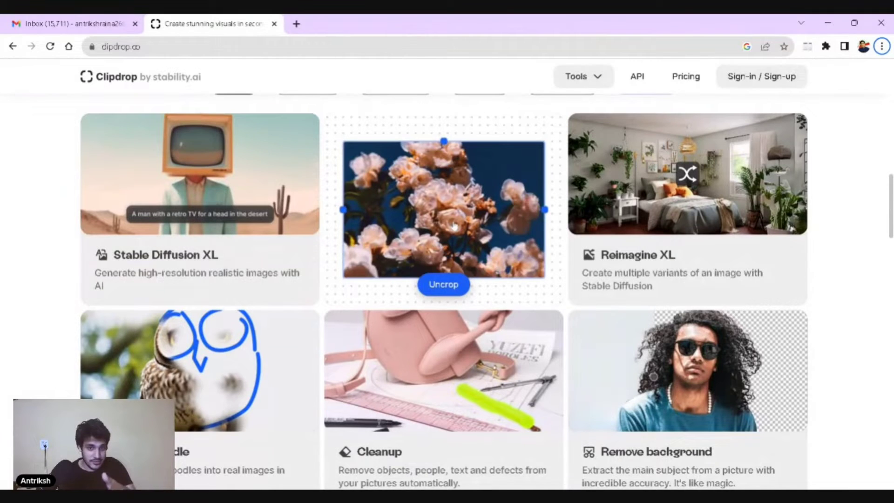
{"action": "mouse_move", "coordinate": [634, 172]}
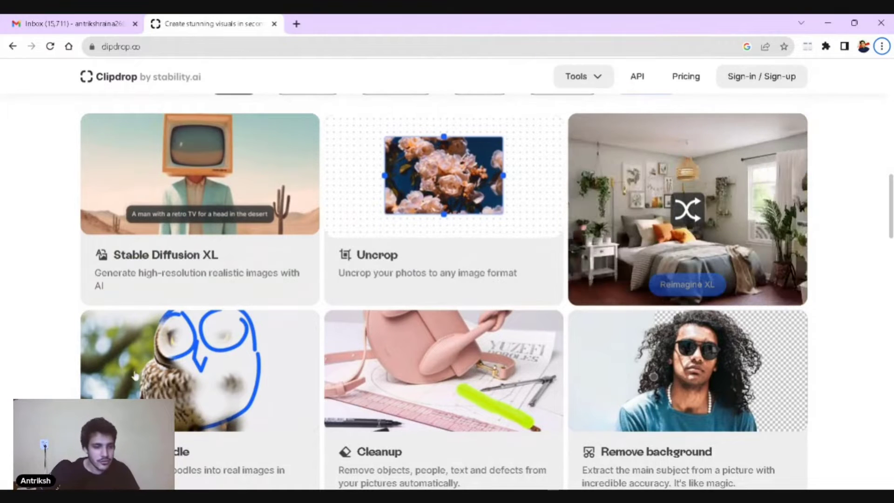
{"action": "mouse_move", "coordinate": [161, 394]}
{"action": "scroll", "coordinate": [161, 395], "scroll_direction": "down", "scroll_amount": 2}
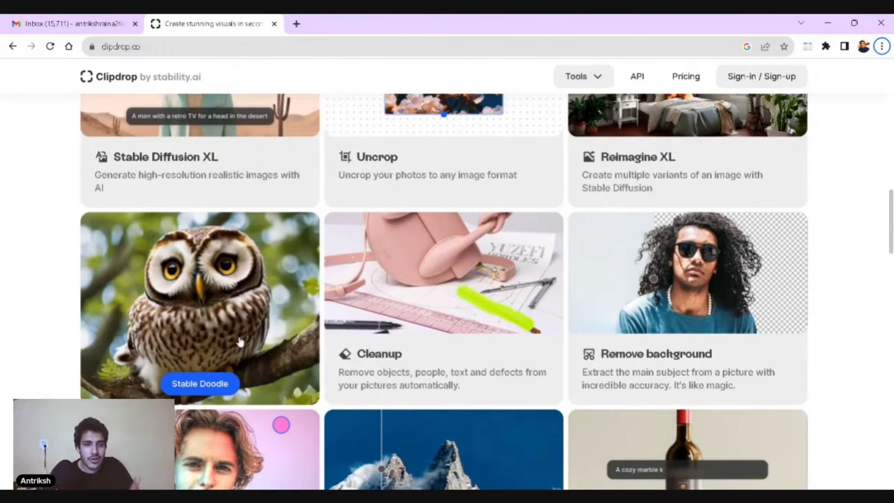
{"action": "mouse_move", "coordinate": [447, 292]}
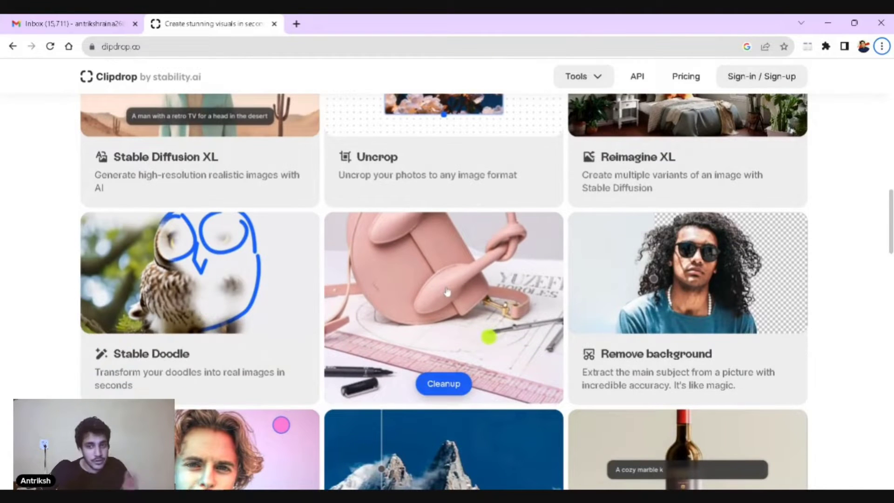
{"action": "scroll", "coordinate": [271, 279], "scroll_direction": "down", "scroll_amount": 4}
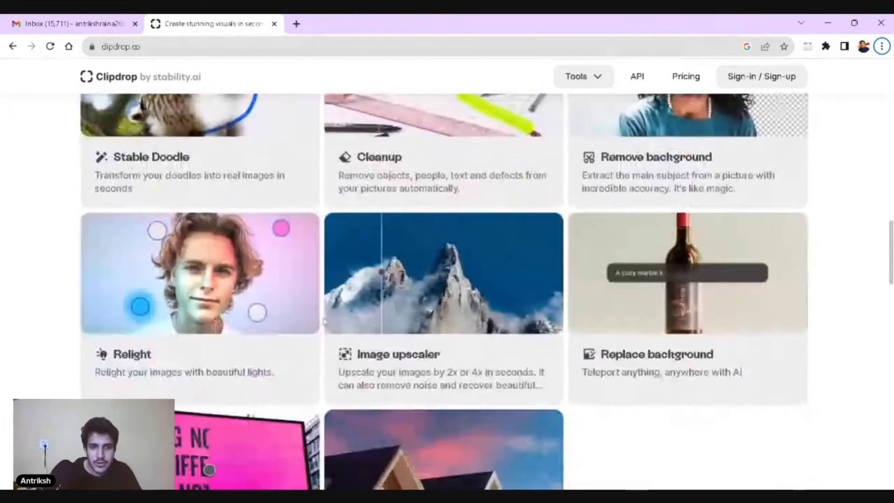
{"action": "scroll", "coordinate": [242, 345], "scroll_direction": "down", "scroll_amount": 3}
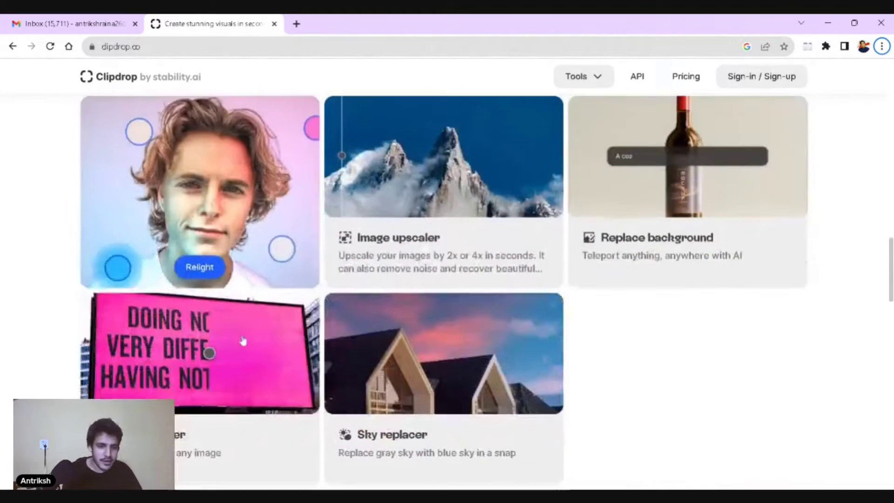
{"action": "mouse_move", "coordinate": [430, 376]}
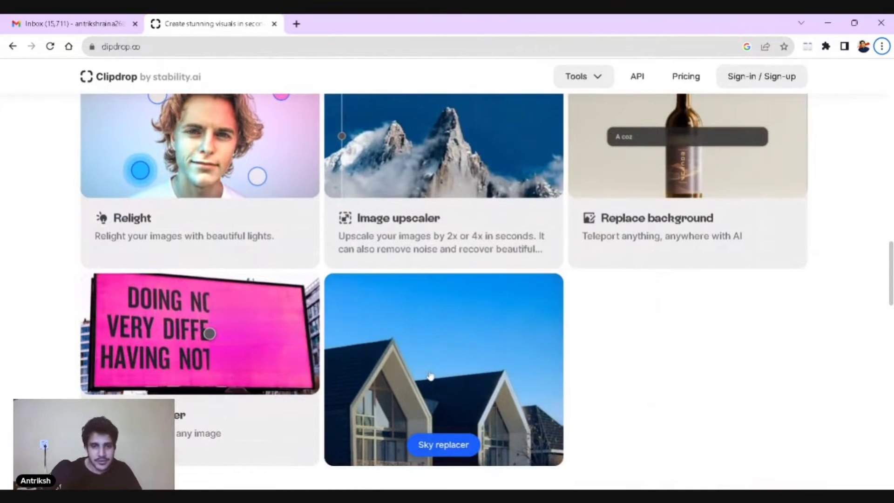
{"action": "scroll", "coordinate": [430, 376], "scroll_direction": "up", "scroll_amount": 12}
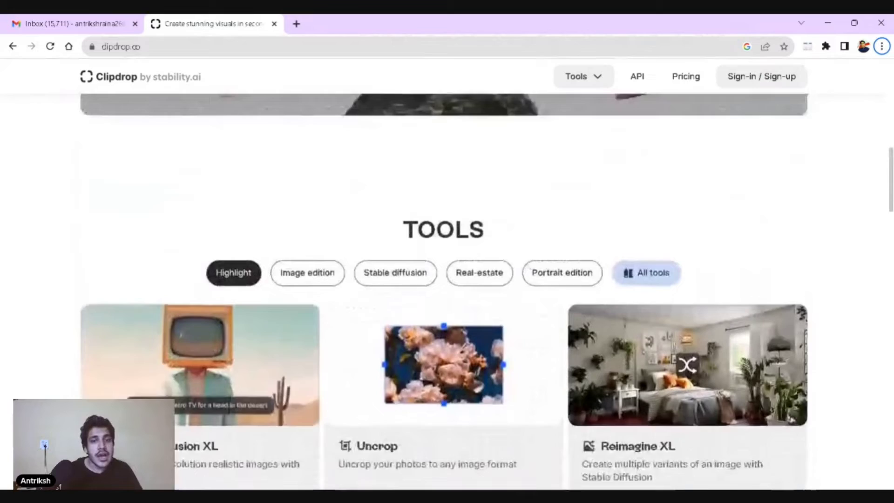
{"action": "scroll", "coordinate": [430, 376], "scroll_direction": "up", "scroll_amount": 8}
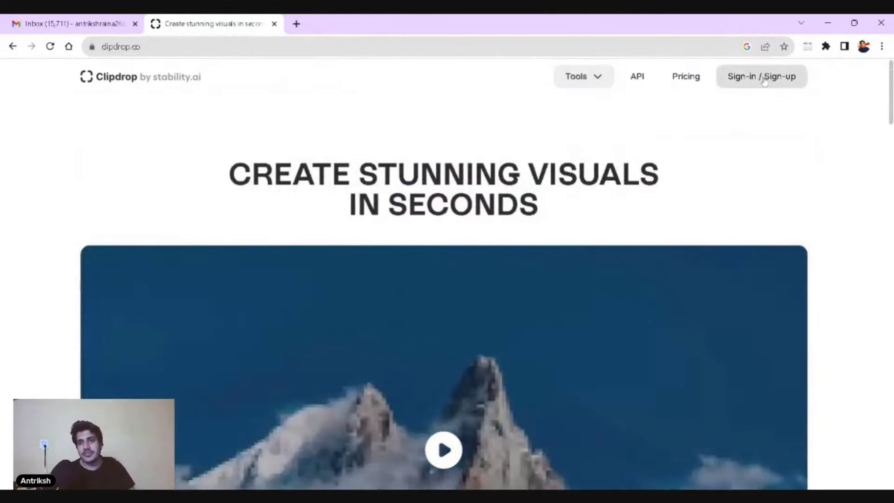
Step: Request a Clipdrop sign-in link by pasting the main Gmail address into the sign-in panel
{"action": "left_click", "coordinate": [766, 81]}
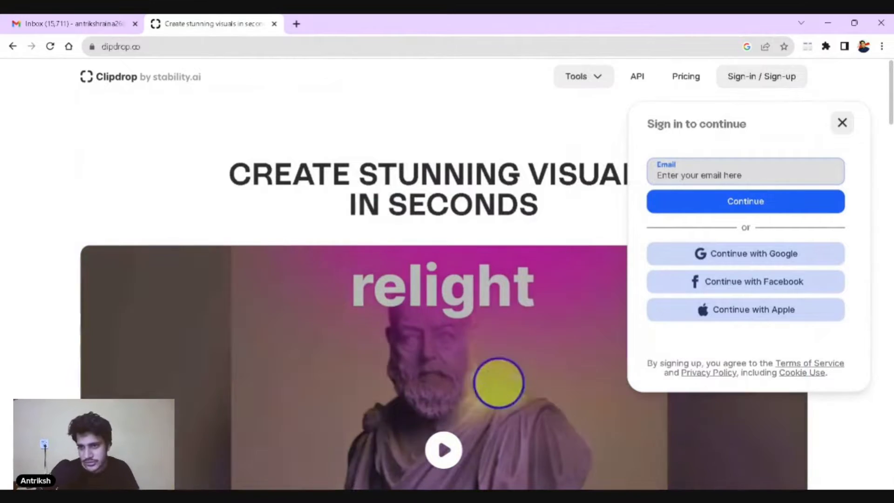
{"action": "key", "text": "ctrl+v"}
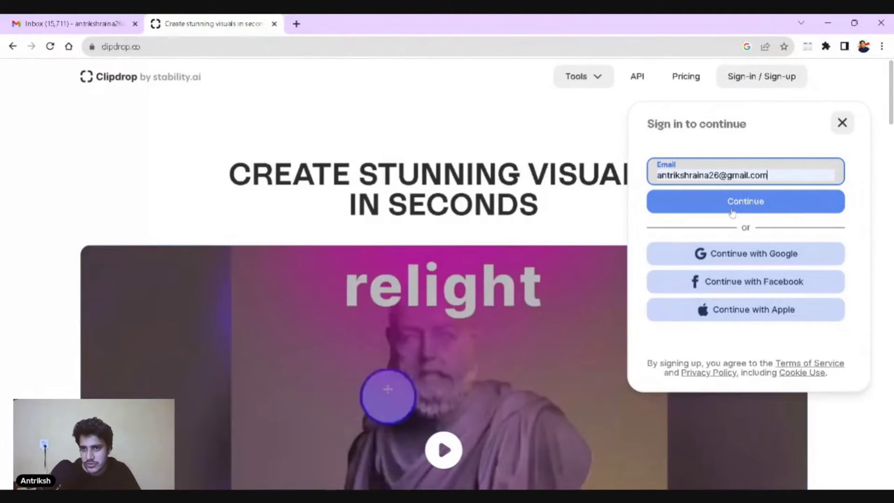
{"action": "left_click", "coordinate": [732, 211]}
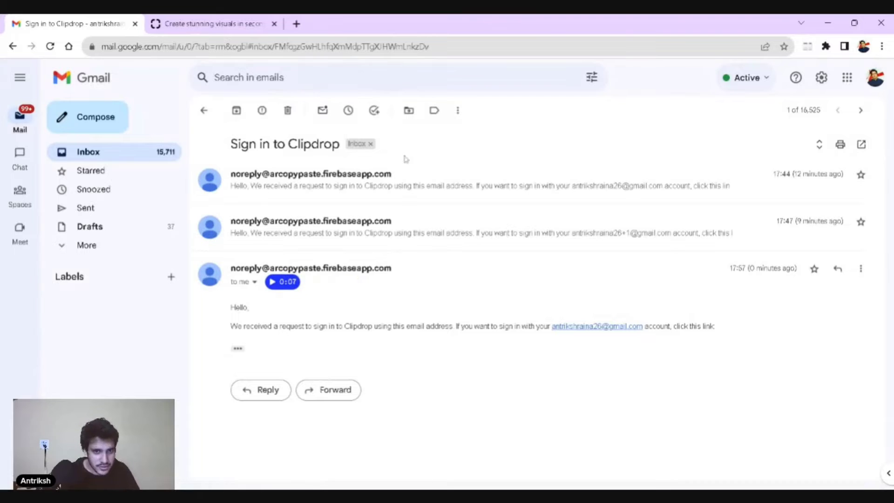
Step: Reveal the trimmed content of the Clipdrop sign-in email, briefly highlighting the greeting line
{"action": "left_click", "coordinate": [238, 350]}
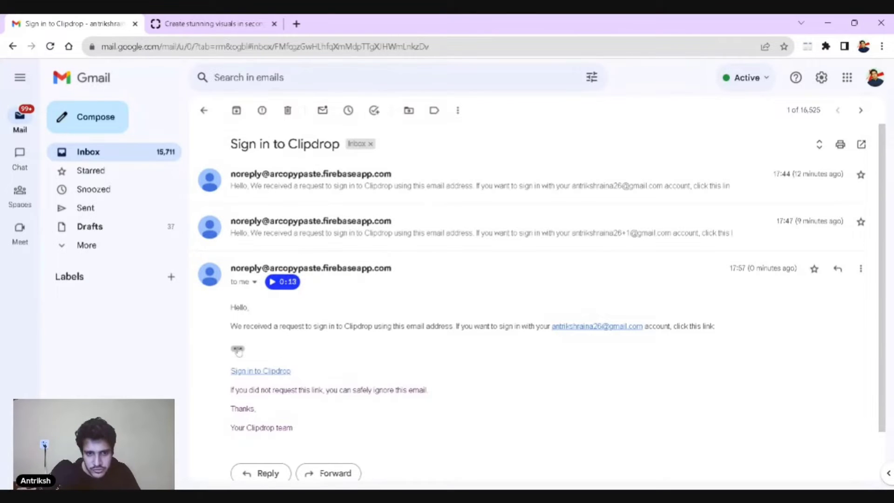
{"action": "left_click_drag", "start_coordinate": [260, 316], "coordinate": [433, 347]}
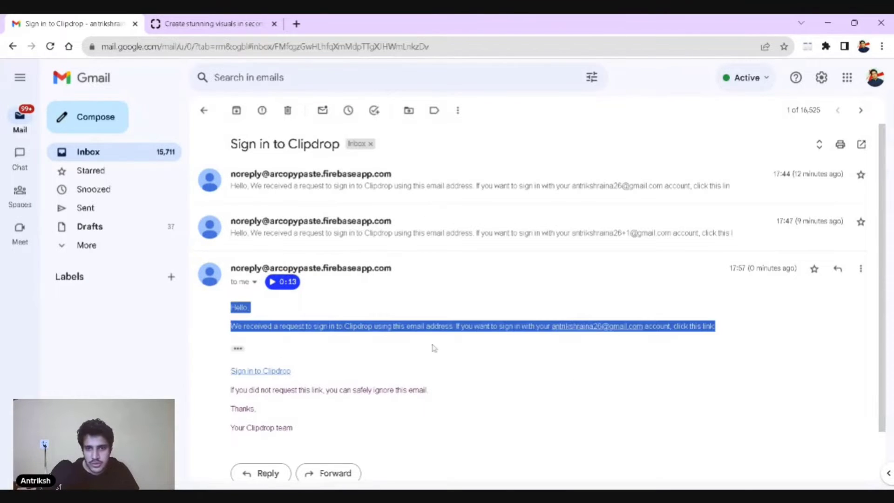
{"action": "left_click", "coordinate": [455, 355]}
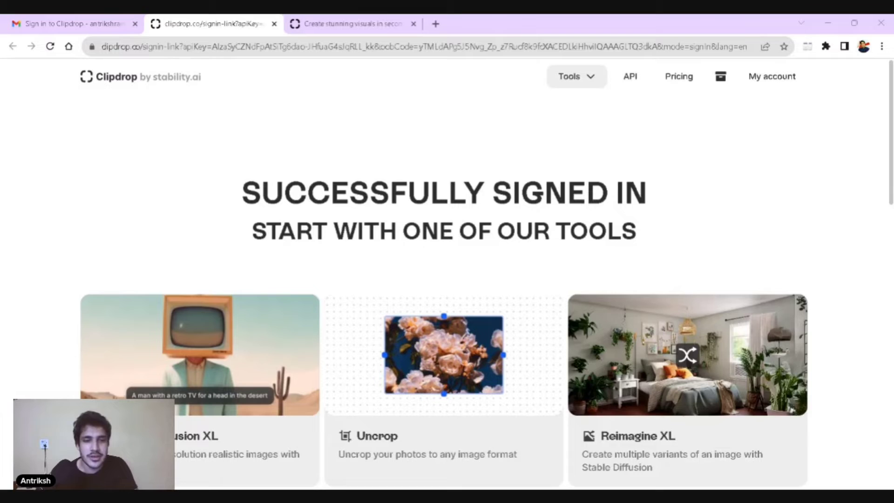
Step: Check the Successfully Signed In tab, then log out of Clipdrop from the My account menu
{"action": "mouse_move", "coordinate": [687, 390]}
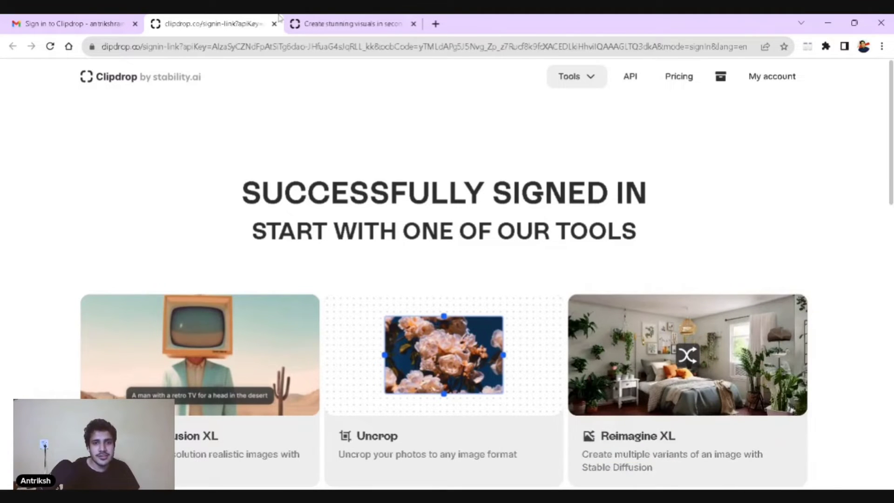
{"action": "left_click", "coordinate": [317, 20]}
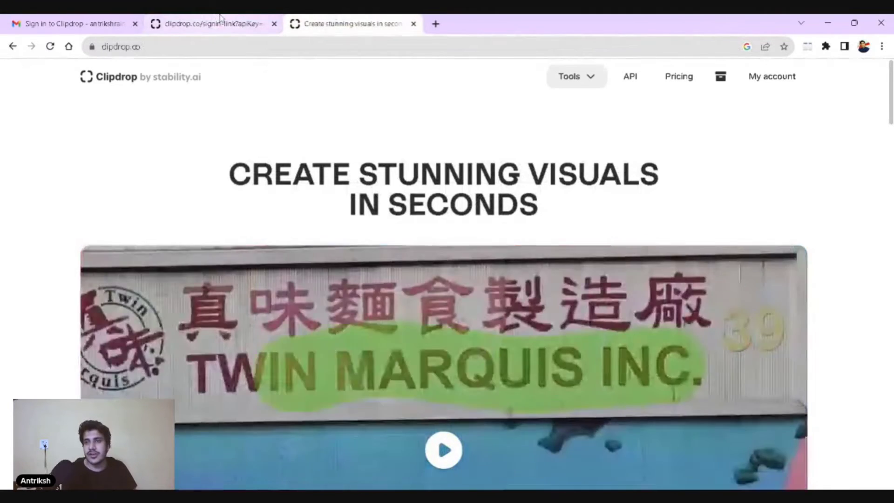
{"action": "left_click", "coordinate": [221, 20]}
{"action": "key", "text": "ctrl+Tab"}
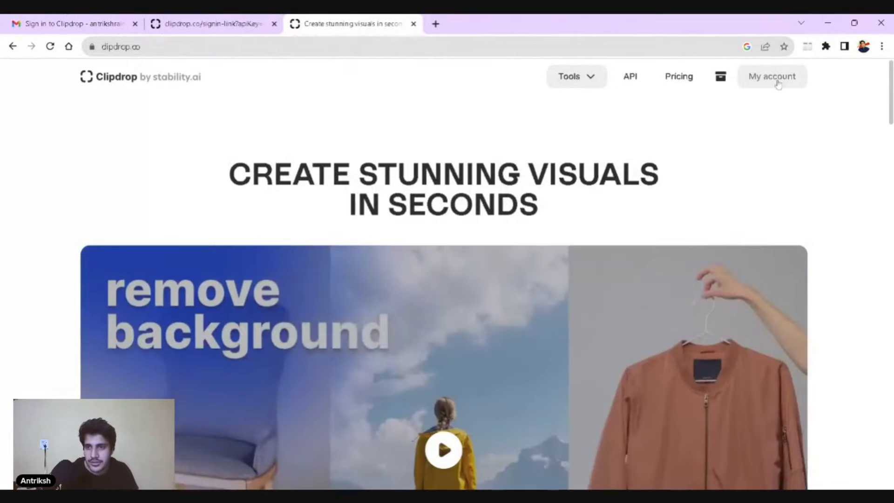
{"action": "left_click", "coordinate": [774, 79]}
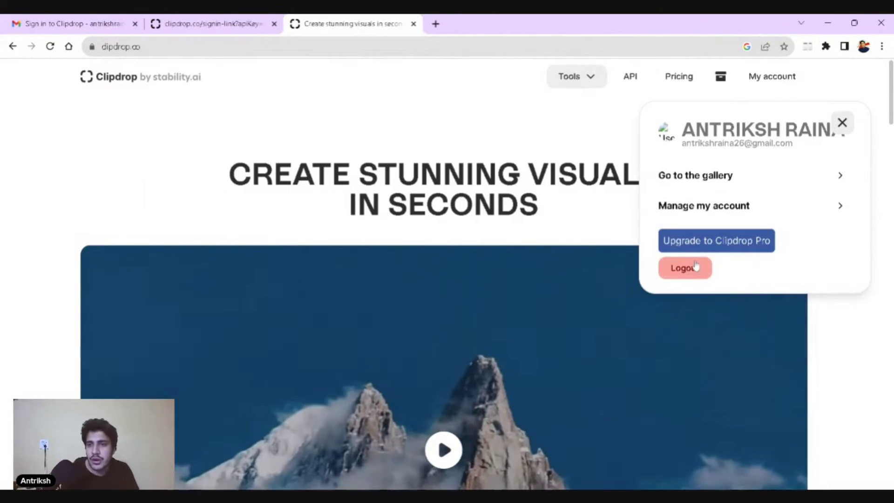
{"action": "left_click", "coordinate": [695, 266]}
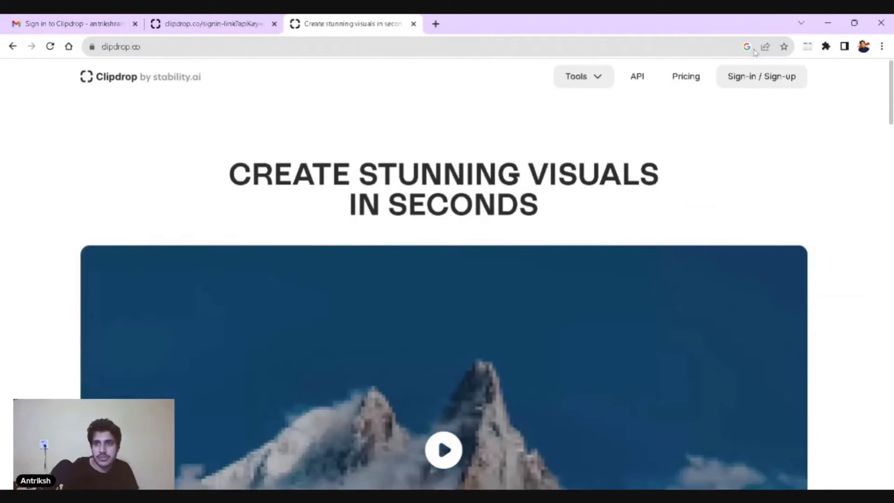
Step: Request a sign-in link for the pasted address with a + alias before the @, then return to Gmail
{"action": "left_click", "coordinate": [762, 82]}
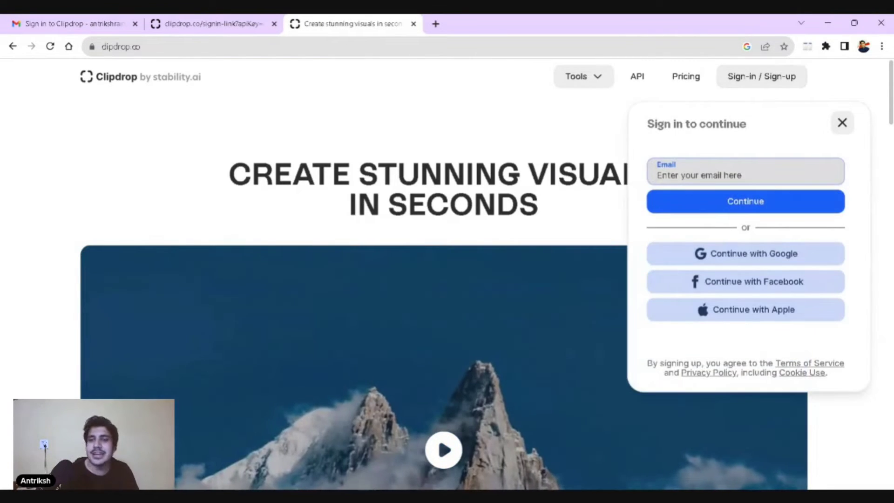
{"action": "key", "text": "ctrl+v"}
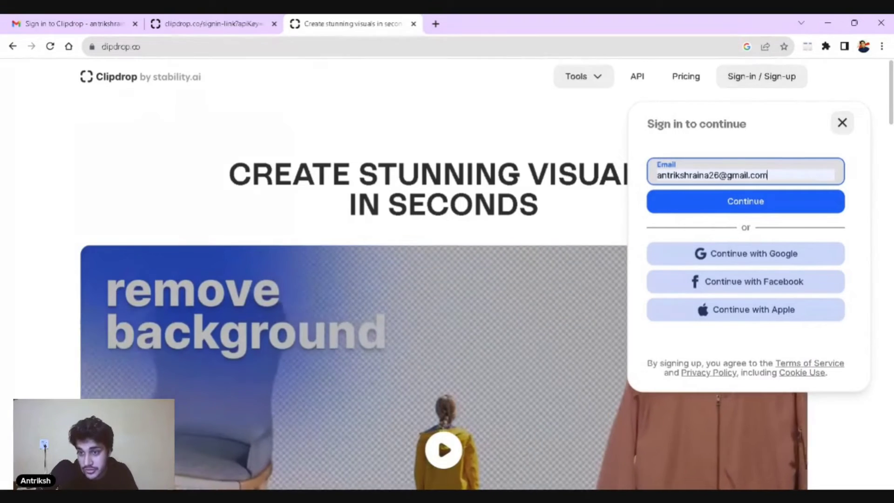
{"action": "left_click", "coordinate": [718, 175]}
{"action": "type", "text": "+1"}
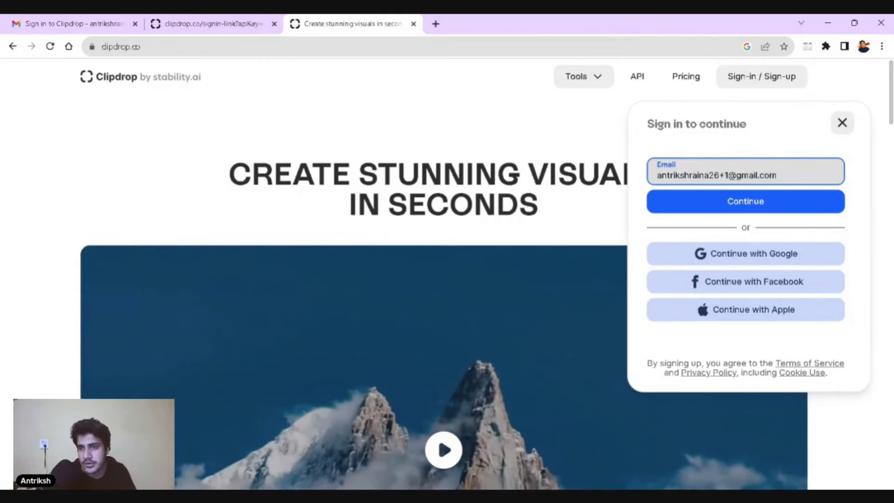
{"action": "key", "text": "Return"}
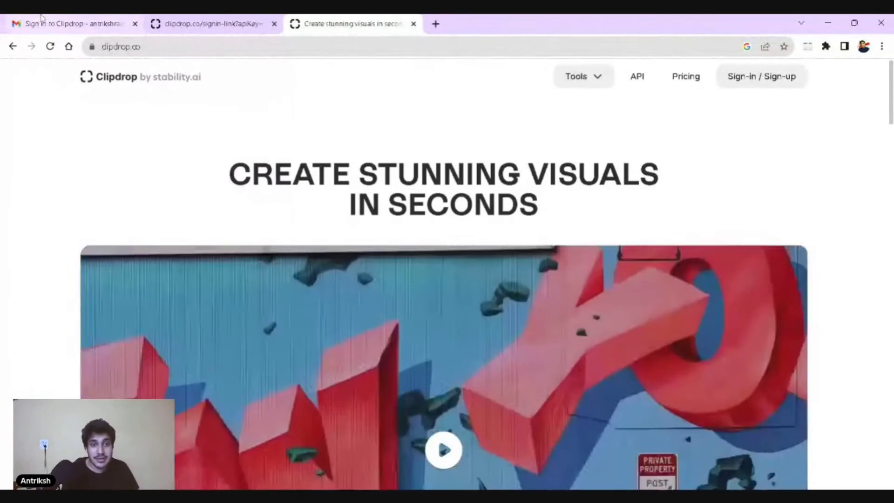
{"action": "left_click", "coordinate": [41, 19]}
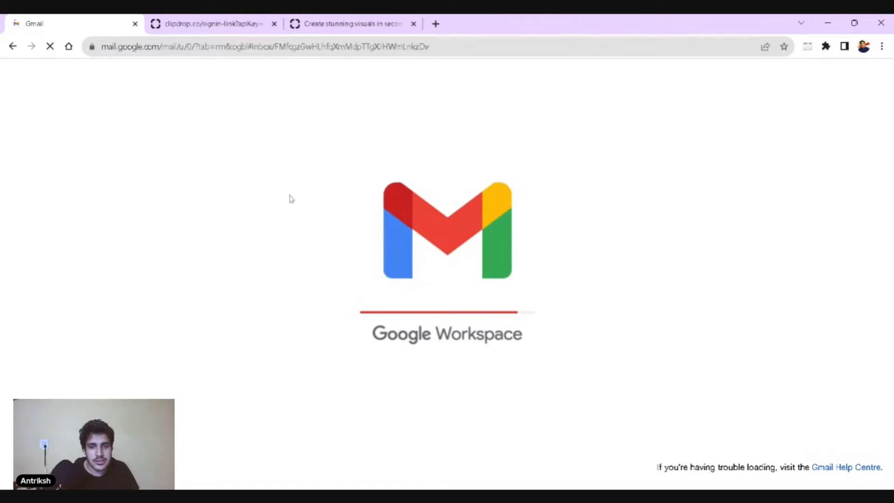
Step: Follow the link in the latest Sign in to Clipdrop email after expanding its trimmed content
{"action": "left_click", "coordinate": [186, 21]}
{"action": "left_click", "coordinate": [70, 23]}
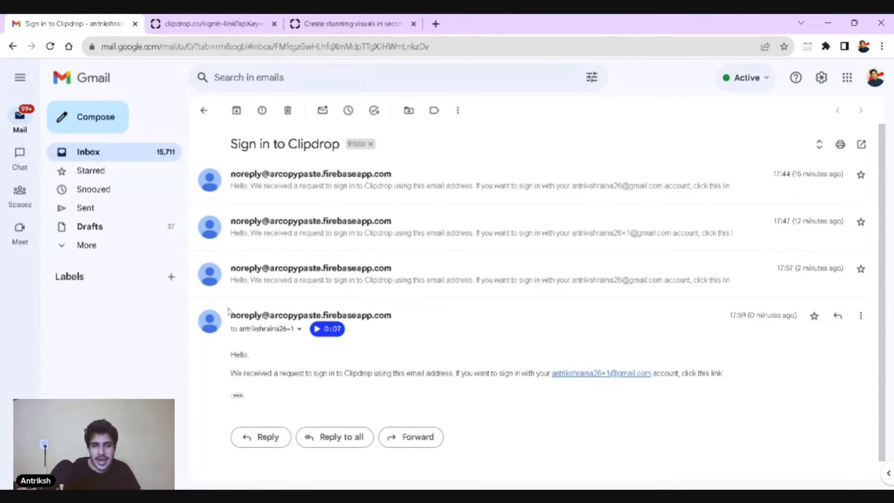
{"action": "left_click", "coordinate": [237, 396]}
{"action": "scroll", "coordinate": [246, 341], "scroll_direction": "down", "scroll_amount": 2}
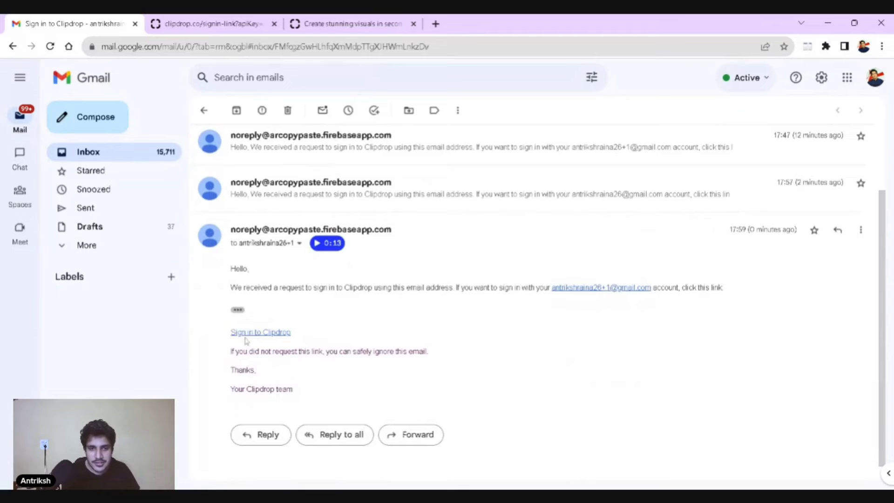
{"action": "left_click", "coordinate": [258, 333]}
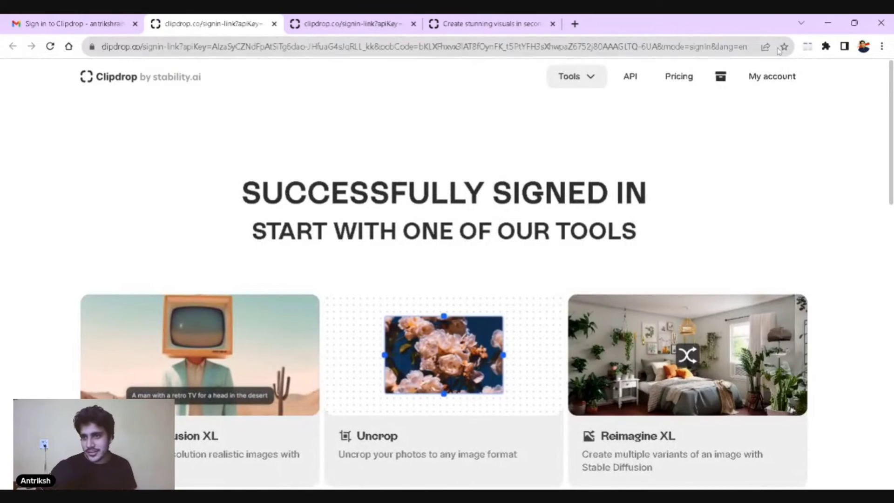
Step: Log out of the +1 alias account and request a sign-in link for the +2 alias address
{"action": "left_click", "coordinate": [775, 72]}
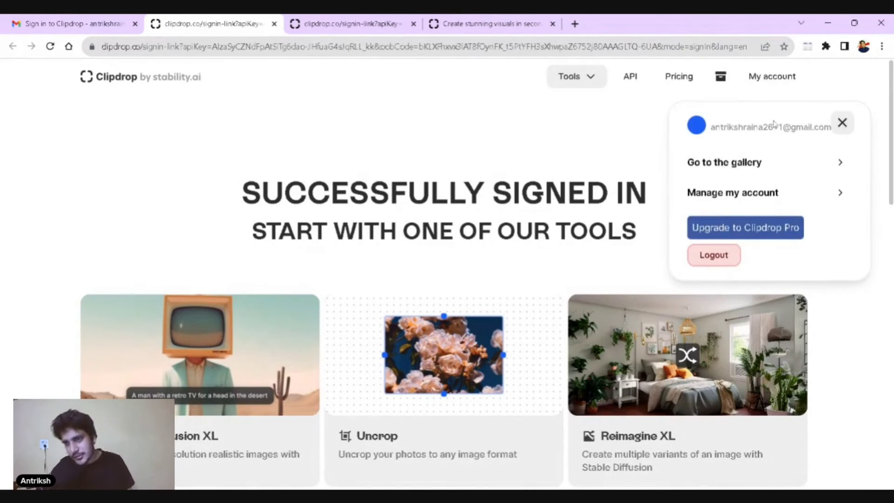
{"action": "left_click", "coordinate": [717, 258]}
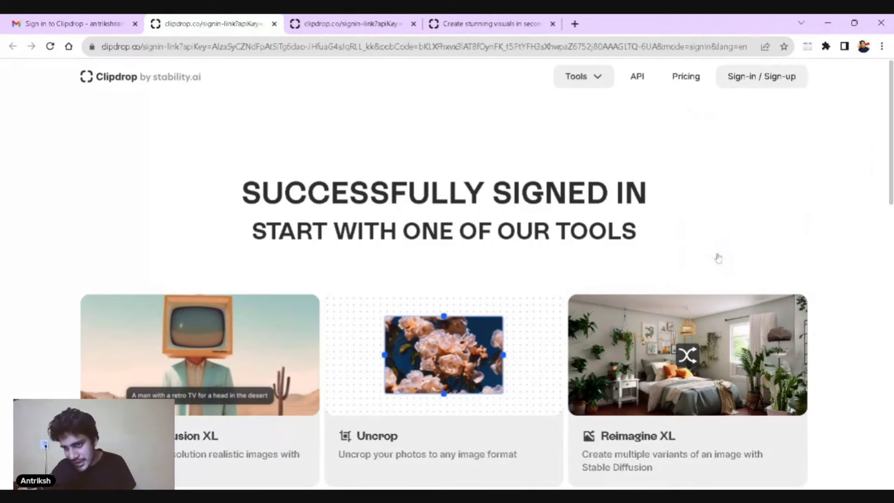
{"action": "left_click", "coordinate": [738, 83]}
{"action": "left_click", "coordinate": [715, 162]}
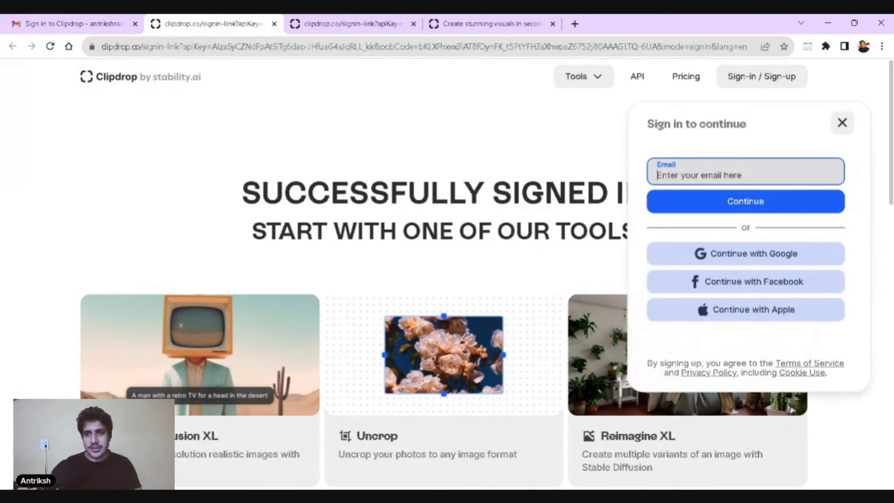
{"action": "key", "text": "Return"}
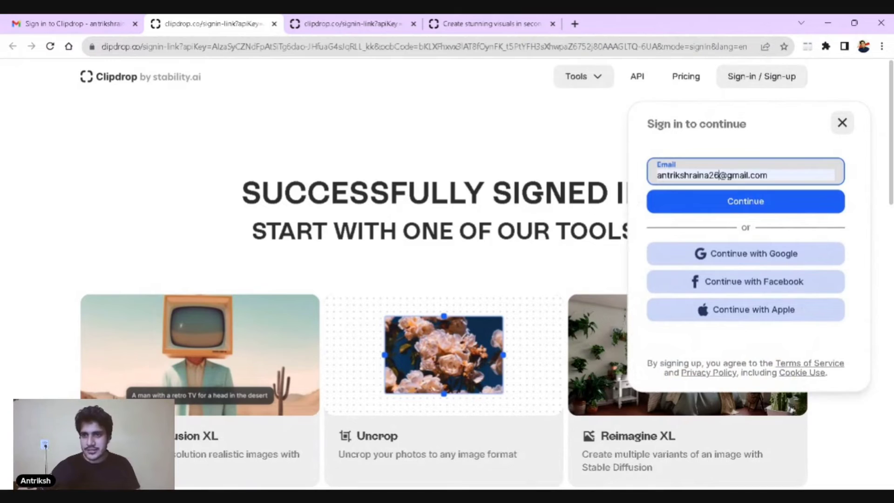
{"action": "left_click", "coordinate": [719, 175]}
{"action": "type", "text": "+2"}
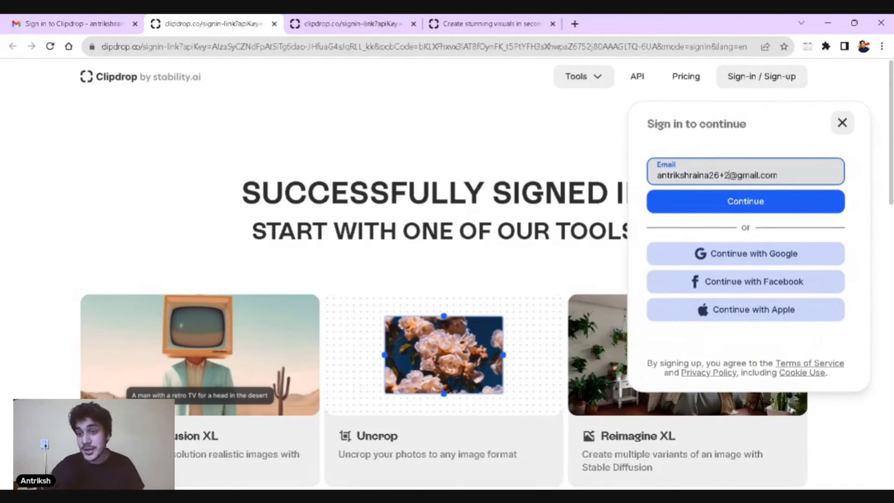
{"action": "left_click", "coordinate": [727, 201]}
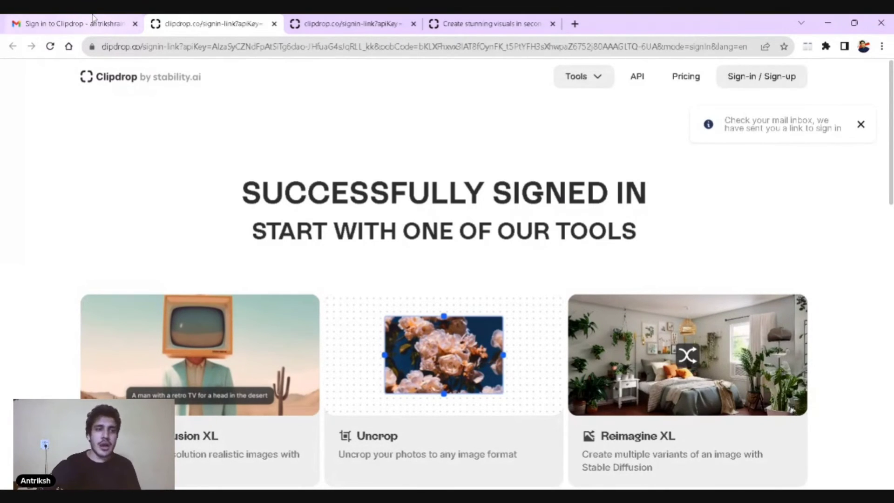
Step: Reload Gmail and expand the thread and trimmed content of the newest +2 sign-in email
{"action": "left_click", "coordinate": [93, 21]}
{"action": "left_click", "coordinate": [49, 48]}
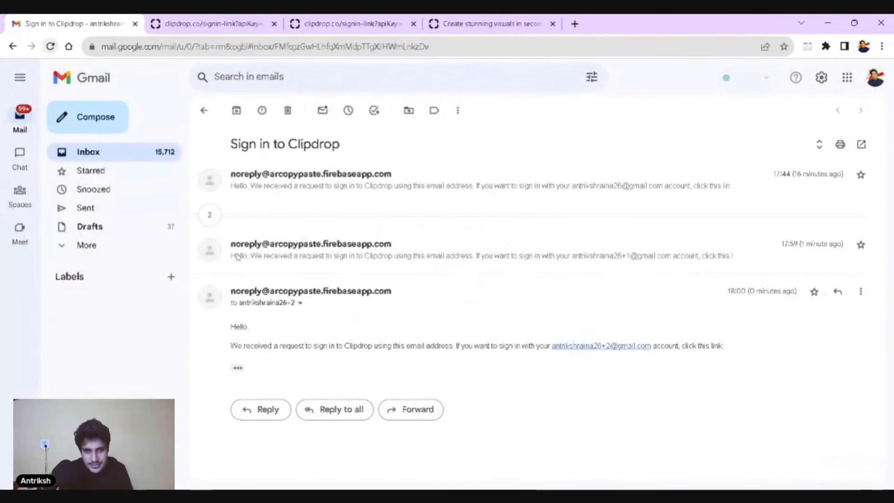
{"action": "left_click", "coordinate": [205, 210]}
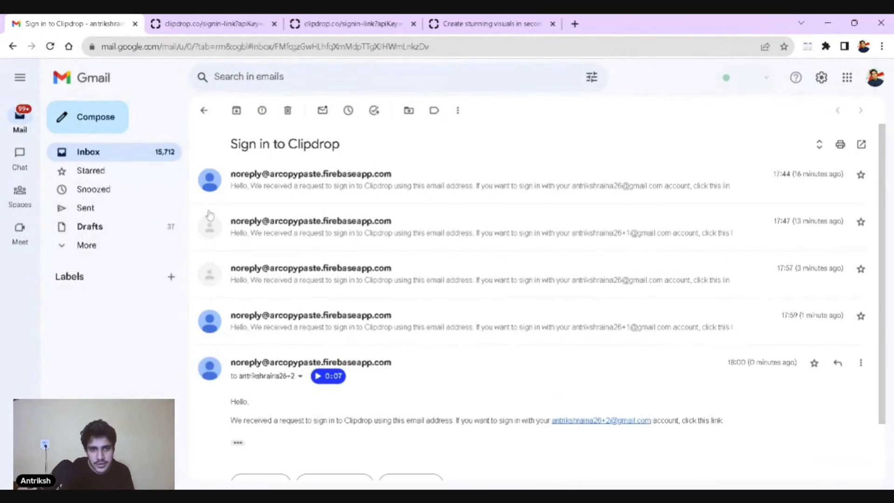
{"action": "scroll", "coordinate": [319, 235], "scroll_direction": "down", "scroll_amount": 2}
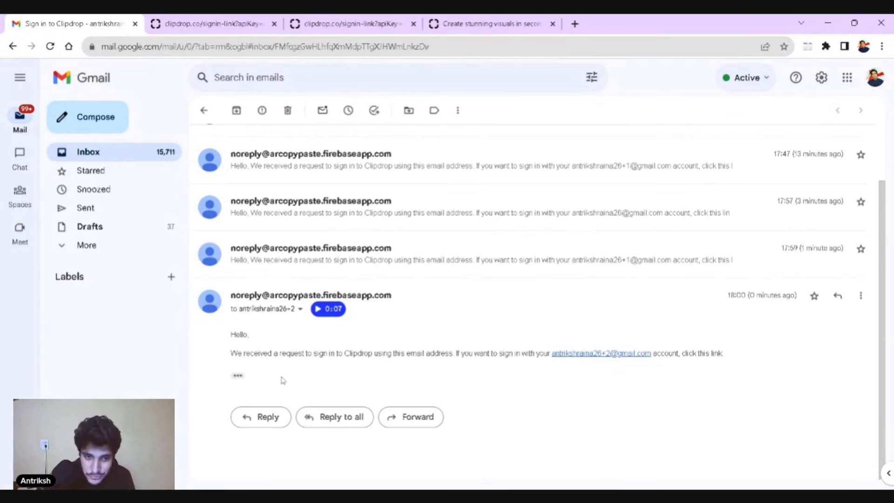
{"action": "left_click", "coordinate": [238, 378]}
{"action": "scroll", "coordinate": [383, 365], "scroll_direction": "down", "scroll_amount": 1}
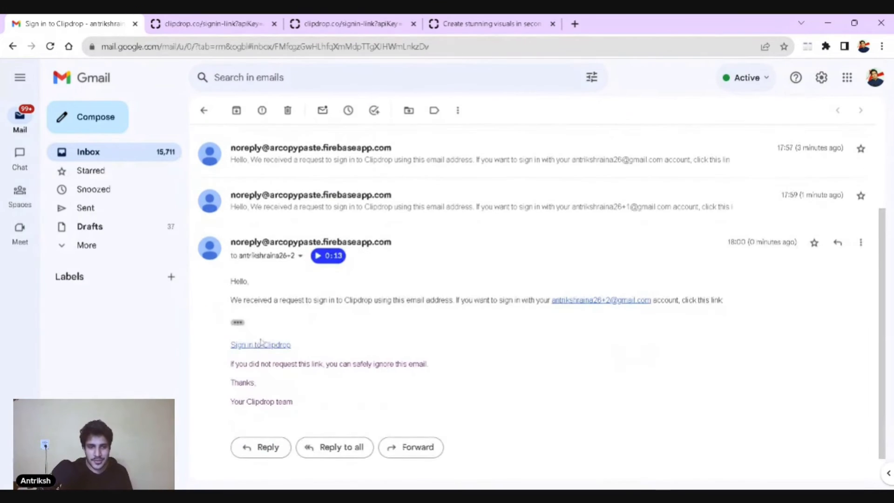